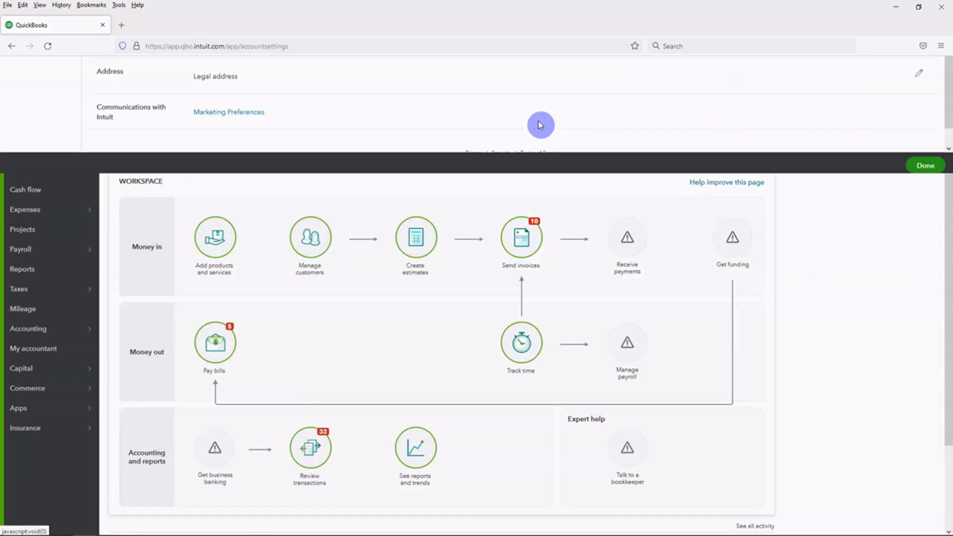
# Open the Bills and expenses section of the expense settings for editing.
pyautogui.click(47, 170)
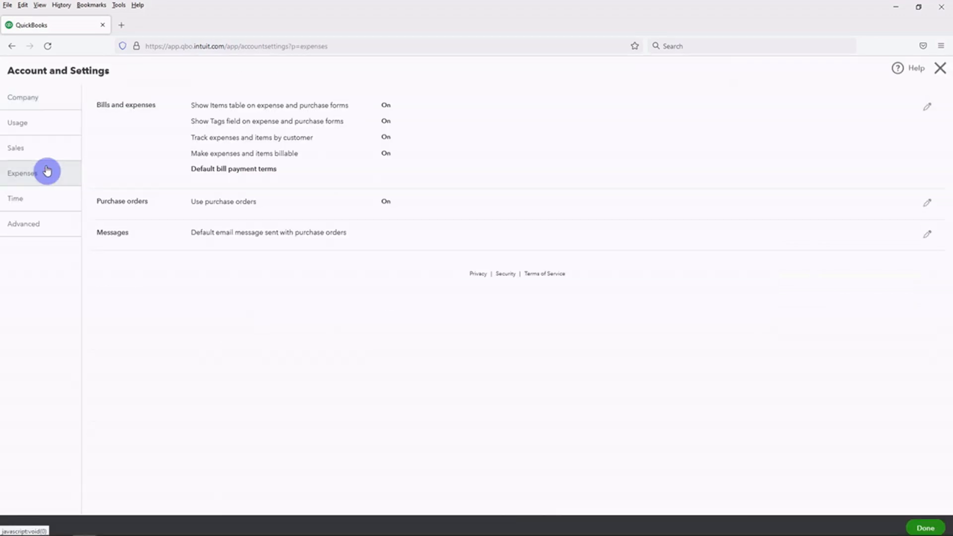
pyautogui.click(123, 148)
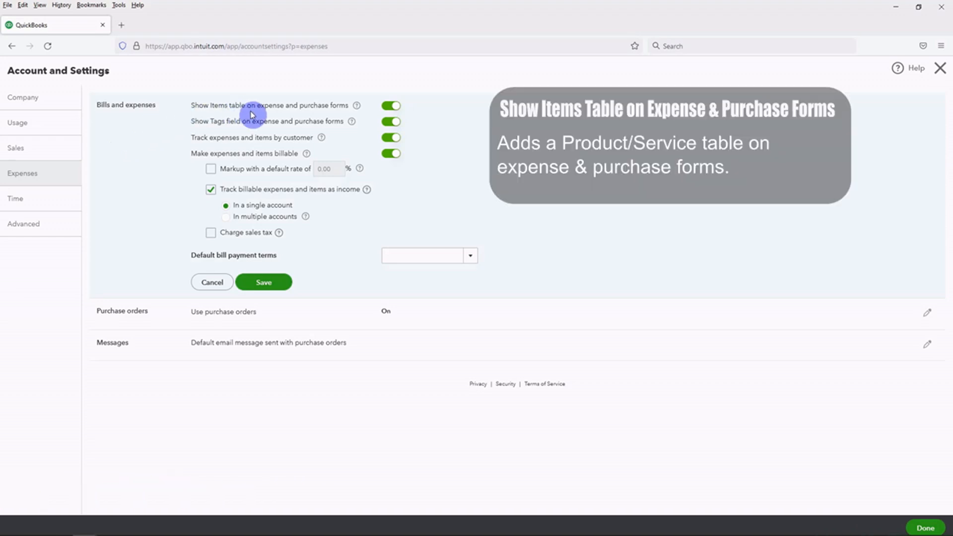
# Switch the items table, customer tracking and billable expenses options off and back on one by one.
pyautogui.click(391, 106)
pyautogui.click(393, 107)
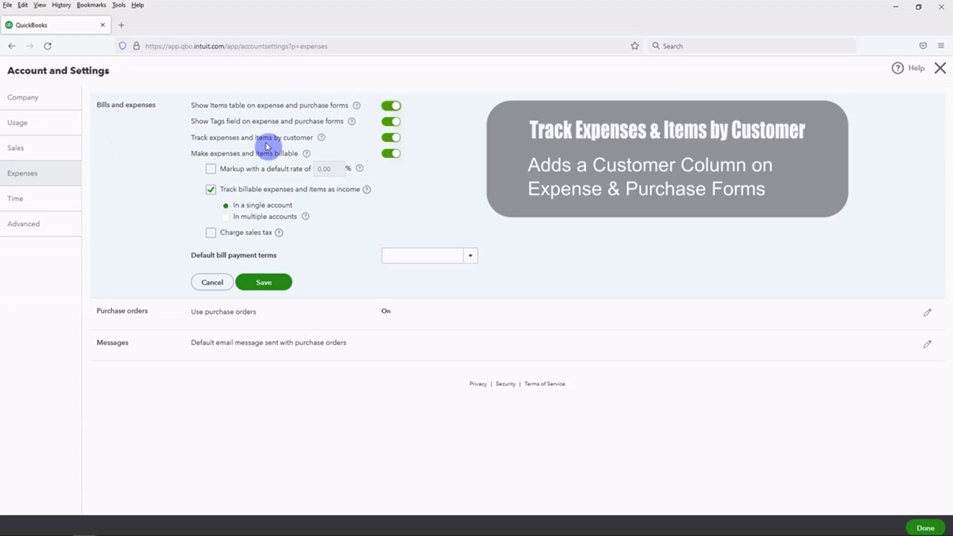
pyautogui.click(385, 139)
pyautogui.click(391, 138)
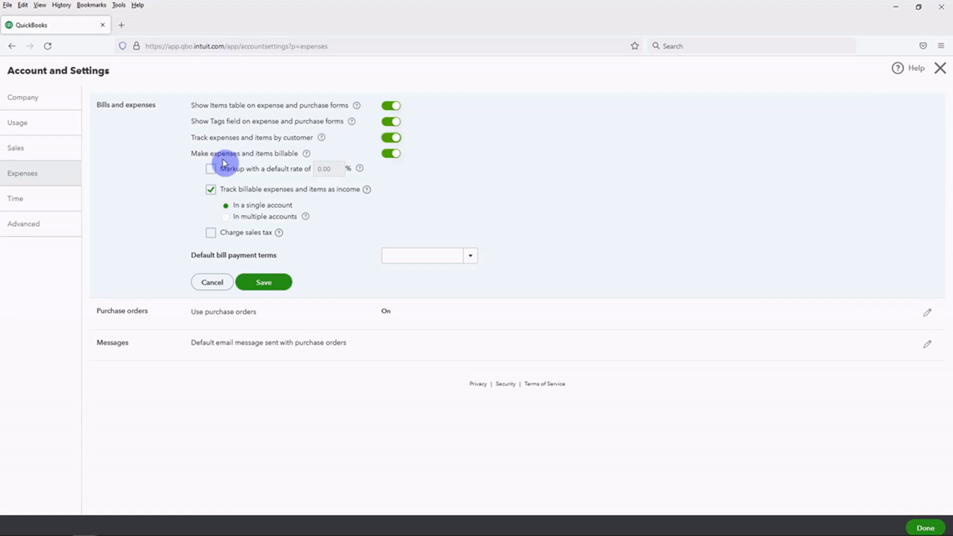
pyautogui.click(390, 158)
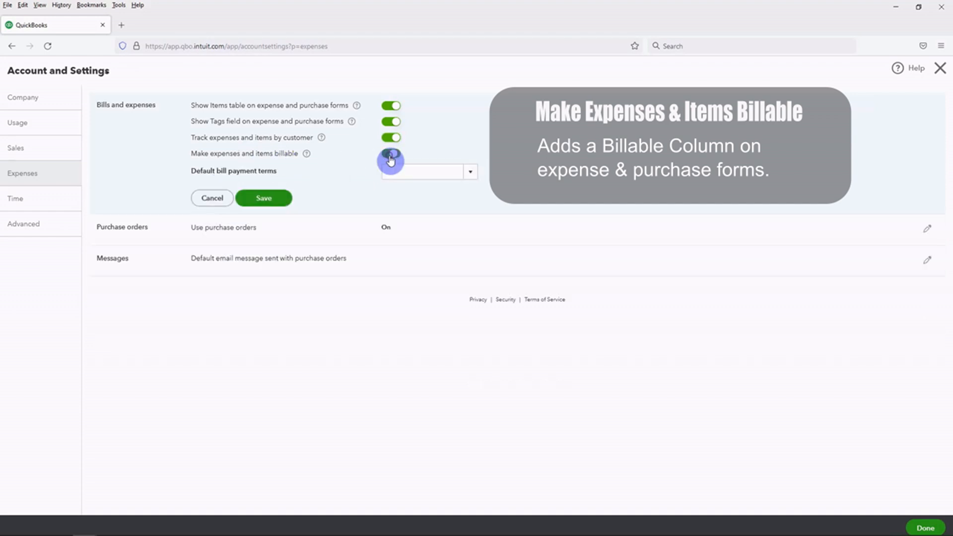
pyautogui.click(391, 158)
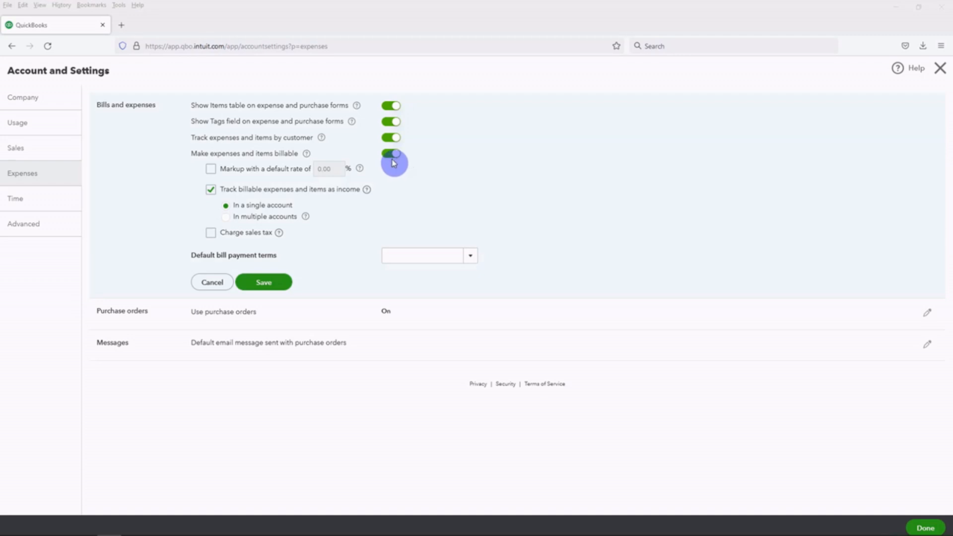
# Enable a default markup rate of 30% for billable expenses and save the bills and expenses settings.
pyautogui.click(211, 170)
pyautogui.click(318, 170)
pyautogui.doubleClick(316, 169)
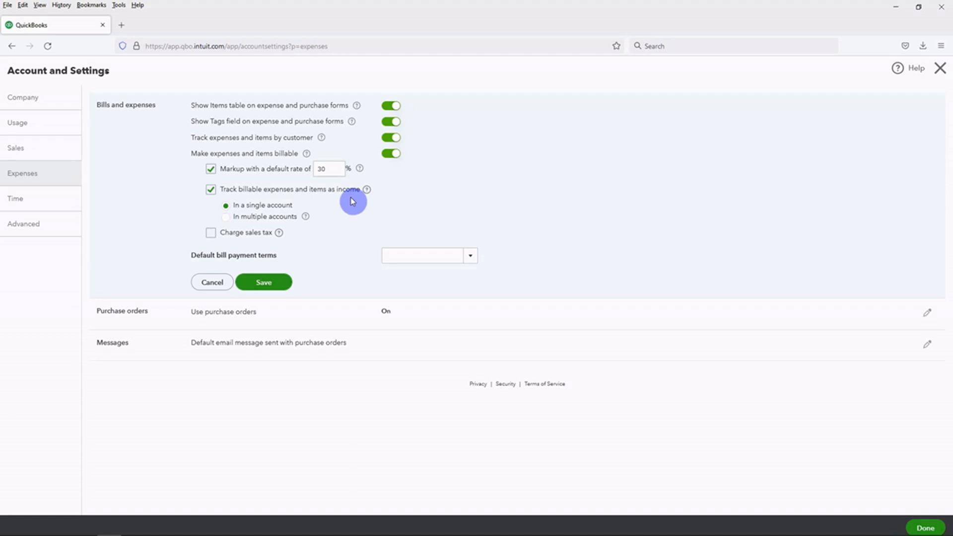
pyautogui.click(272, 281)
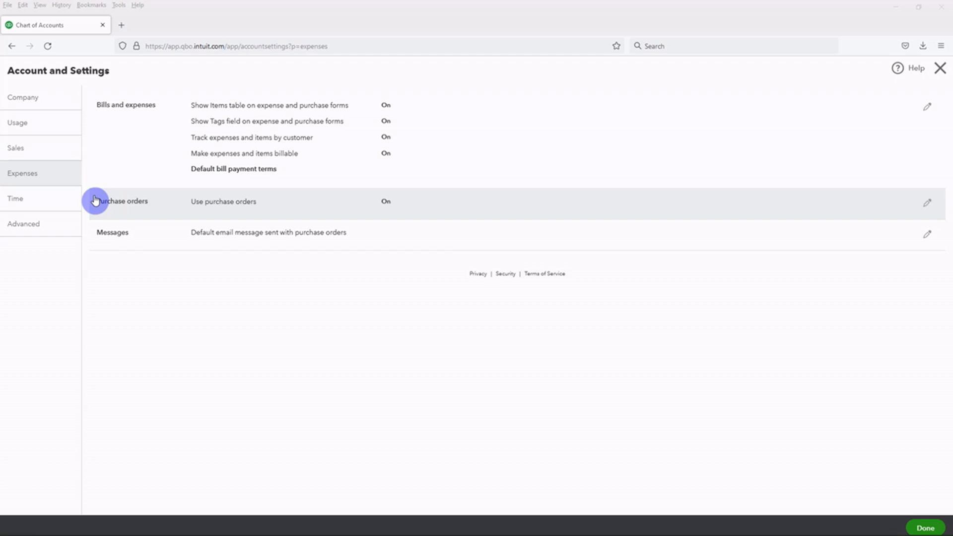
# Save the advanced chart of accounts settings with Markup and Billable Expense Income as the respective income accounts, and close the account settings.
pyautogui.click(43, 224)
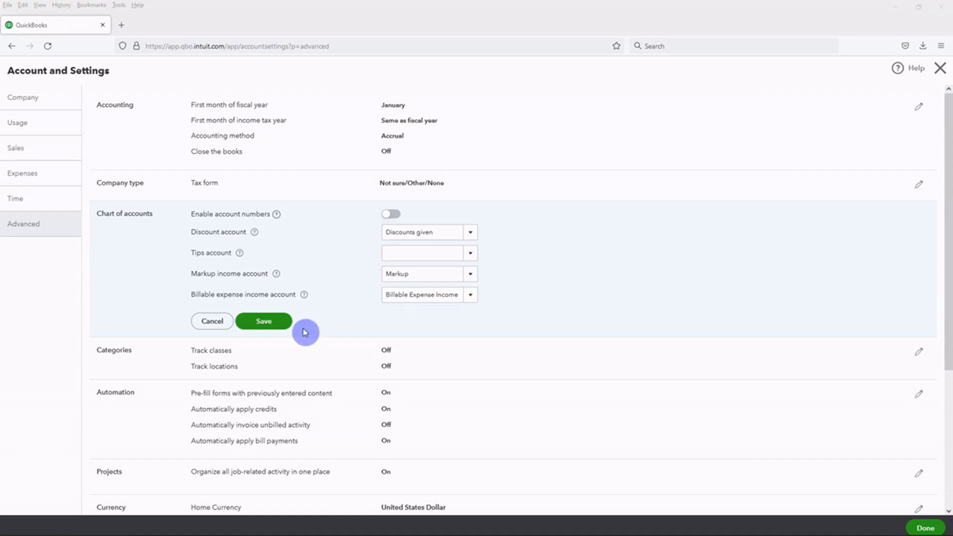
pyautogui.click(261, 321)
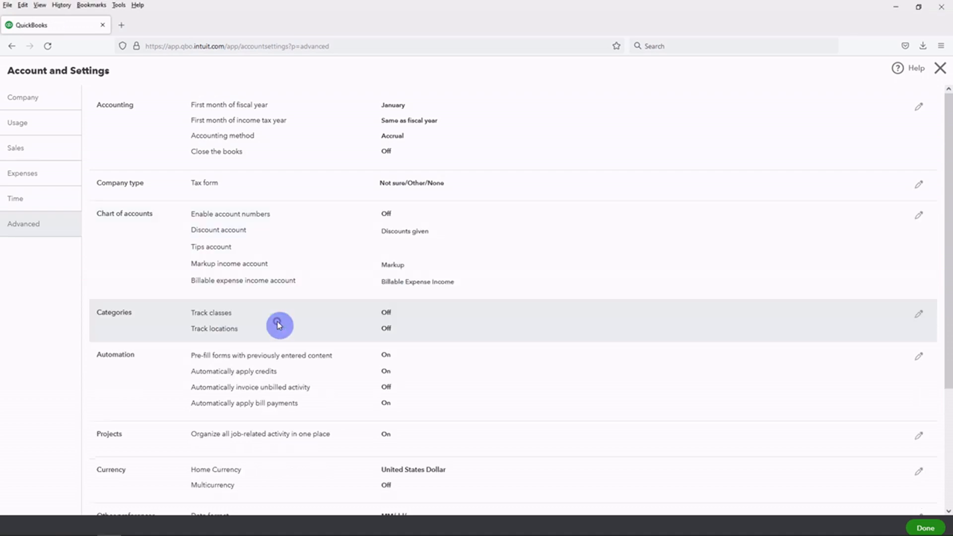
pyautogui.click(923, 527)
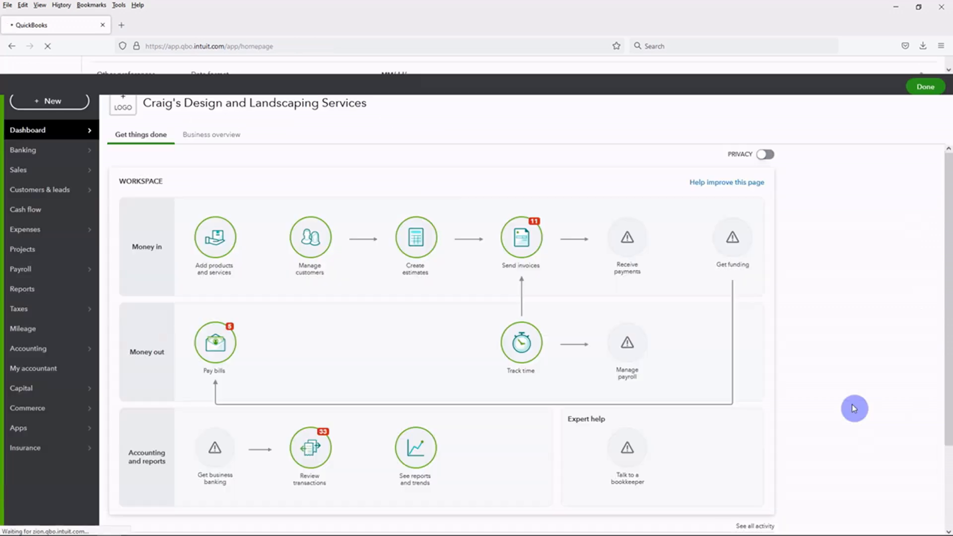
# Open a blank expense form and expand its item details to examine the two ways of recording a purchase.
pyautogui.click(66, 102)
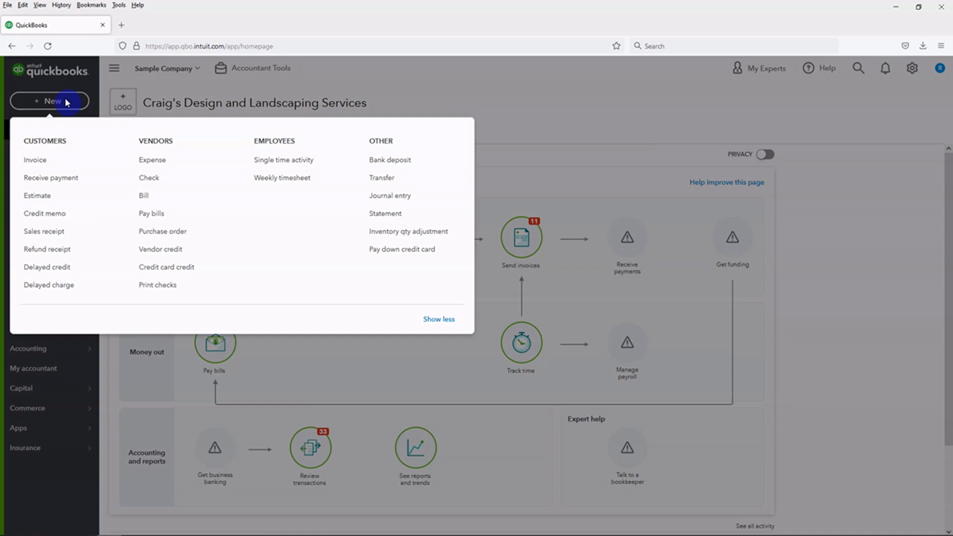
pyautogui.click(155, 163)
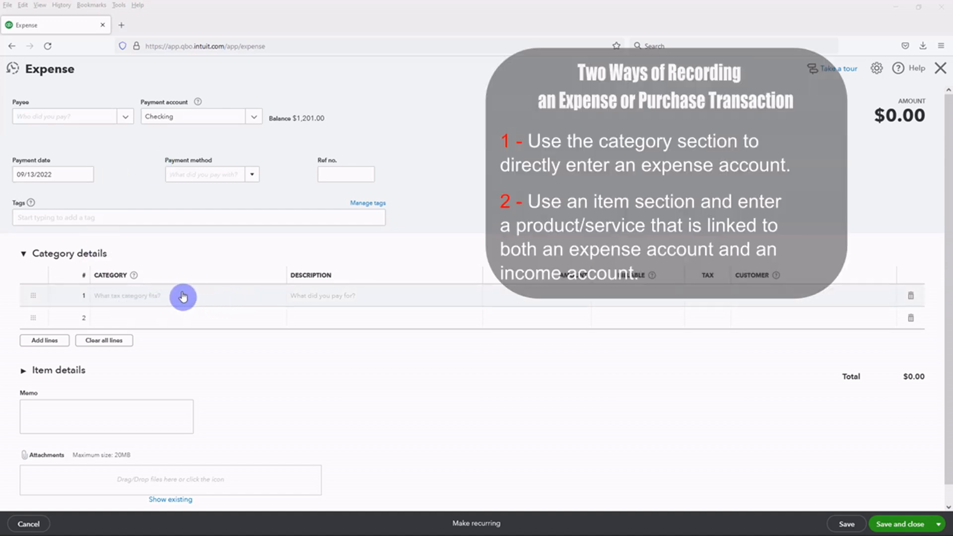
pyautogui.click(63, 371)
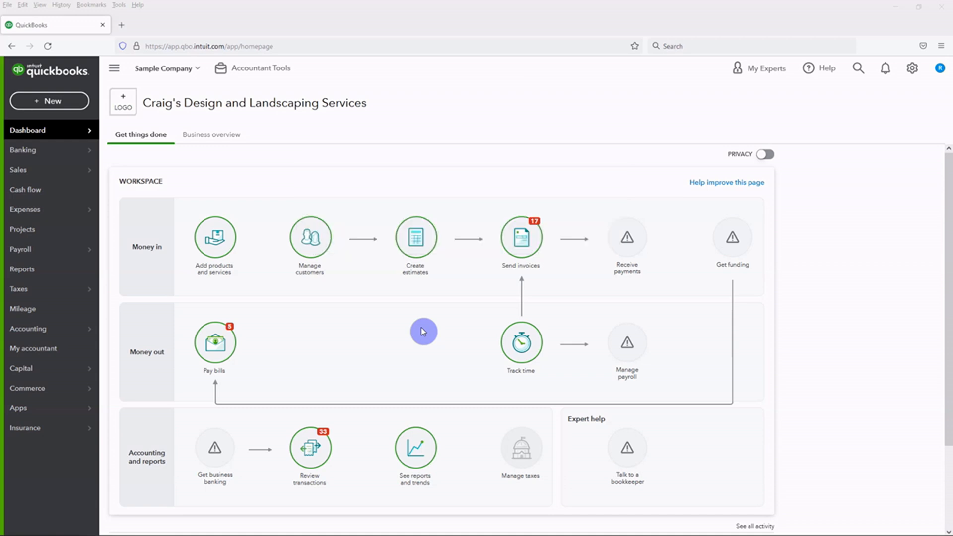
# Create a new expense for the payee Chin's Gas and Oil with MasterCard as the payment method.
pyautogui.click(70, 104)
pyautogui.click(155, 163)
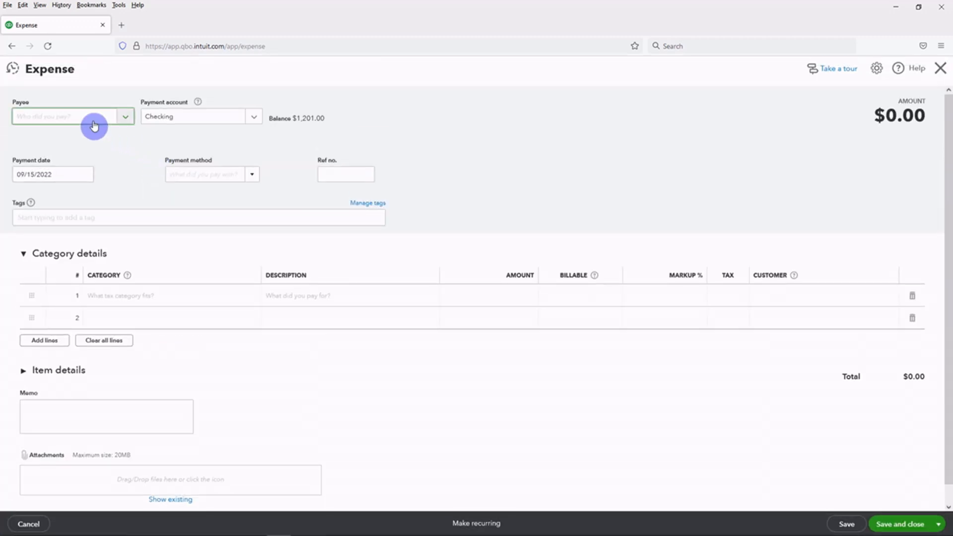
pyautogui.click(91, 123)
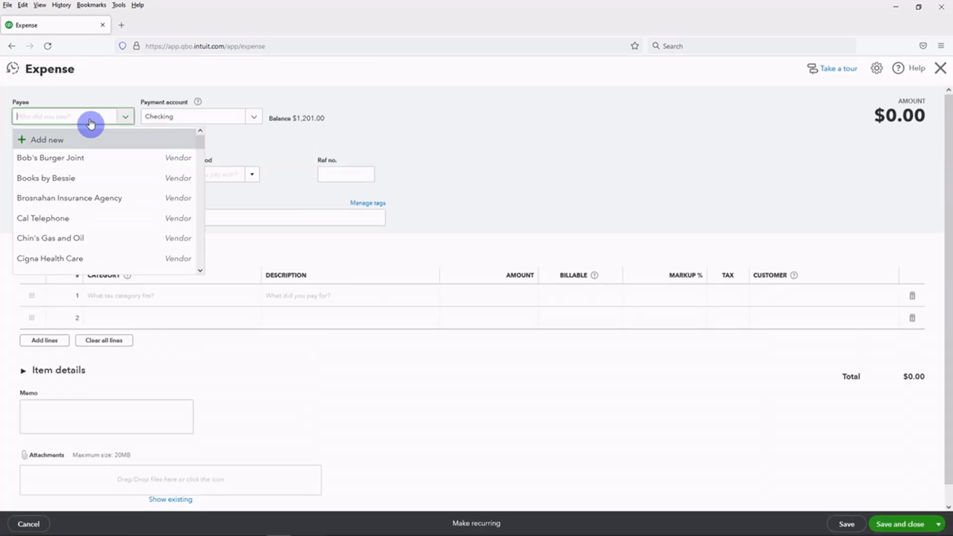
pyautogui.write('chin')
pyautogui.click(79, 156)
pyautogui.click(206, 173)
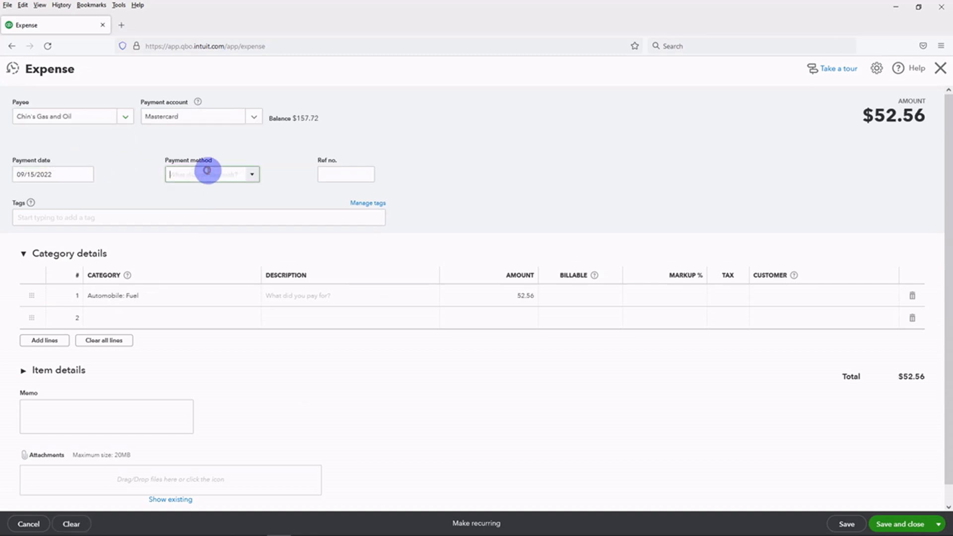
pyautogui.write('MasterCard')
pyautogui.click(405, 178)
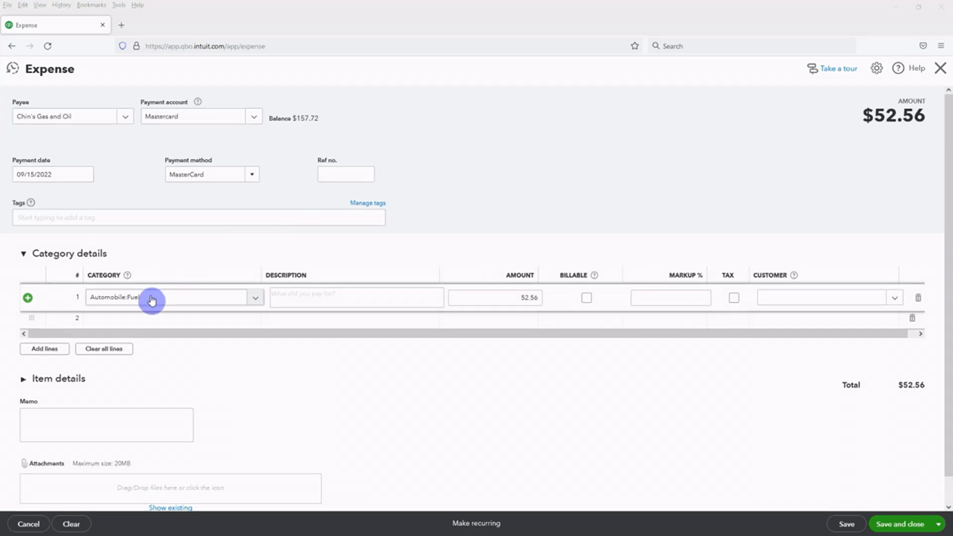
# Set the Automobile:Fuel line's amount to 45 and mark it billable.
pyautogui.click(519, 297)
pyautogui.press('BackSpace')
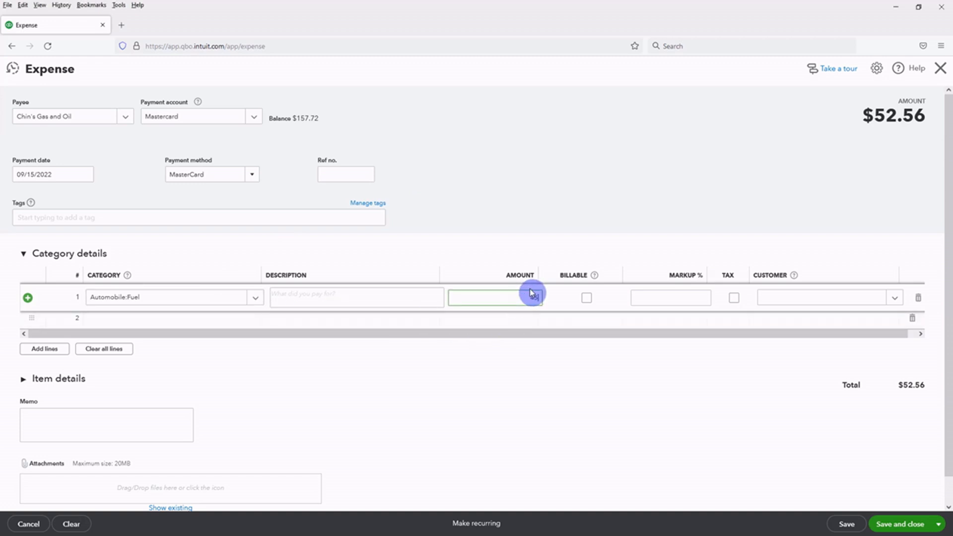
pyautogui.write('45')
pyautogui.press('Tab')
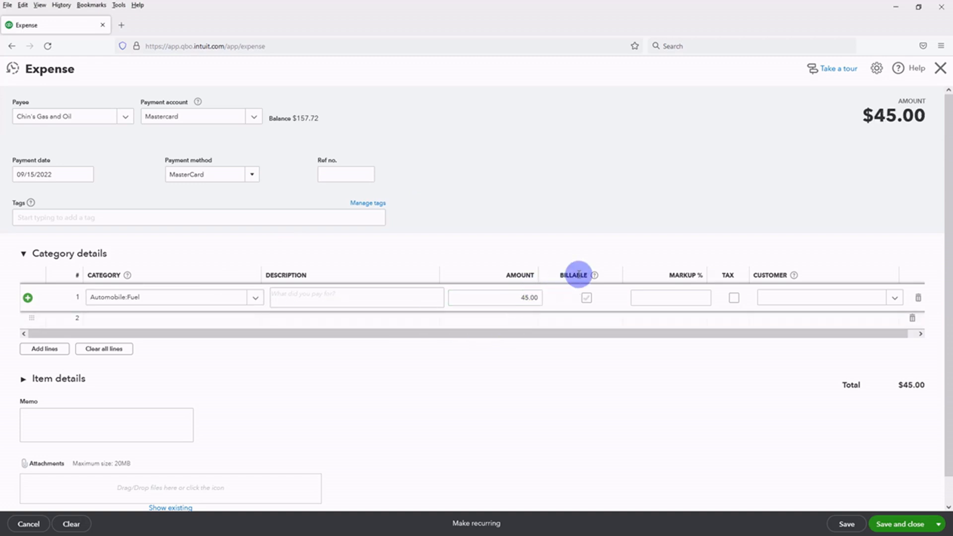
pyautogui.click(586, 297)
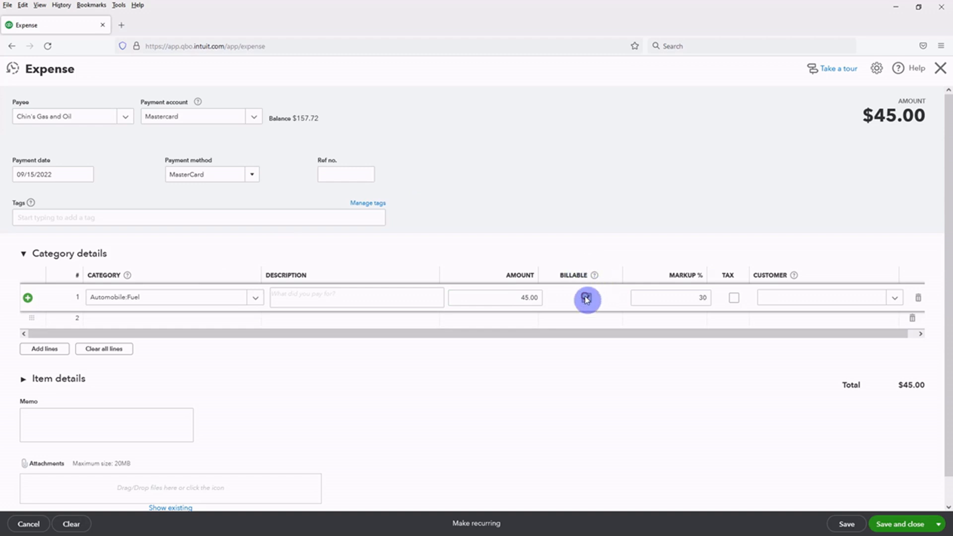
# Assign the billable fuel line to the customer by name, and save and close the expense.
pyautogui.click(808, 298)
pyautogui.write('John')
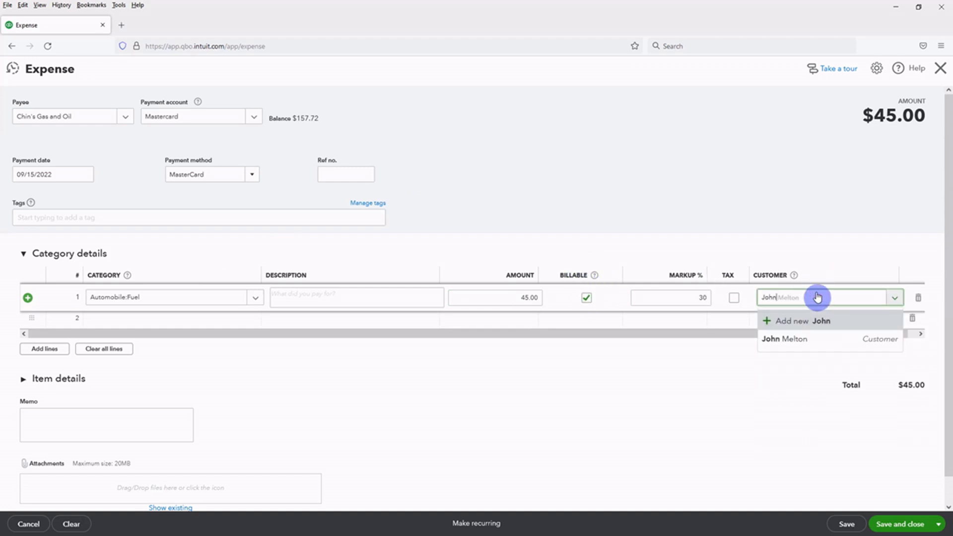
pyautogui.click(800, 337)
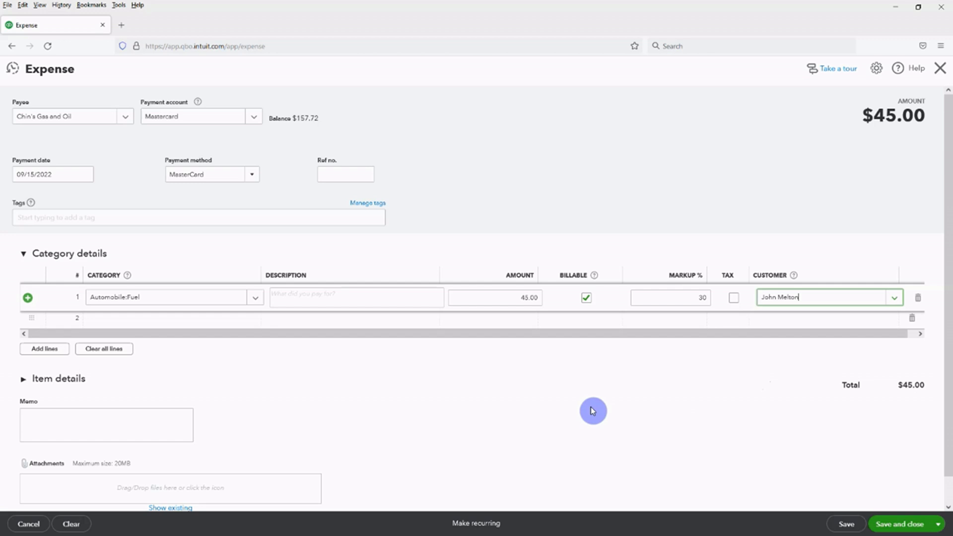
pyautogui.click(908, 527)
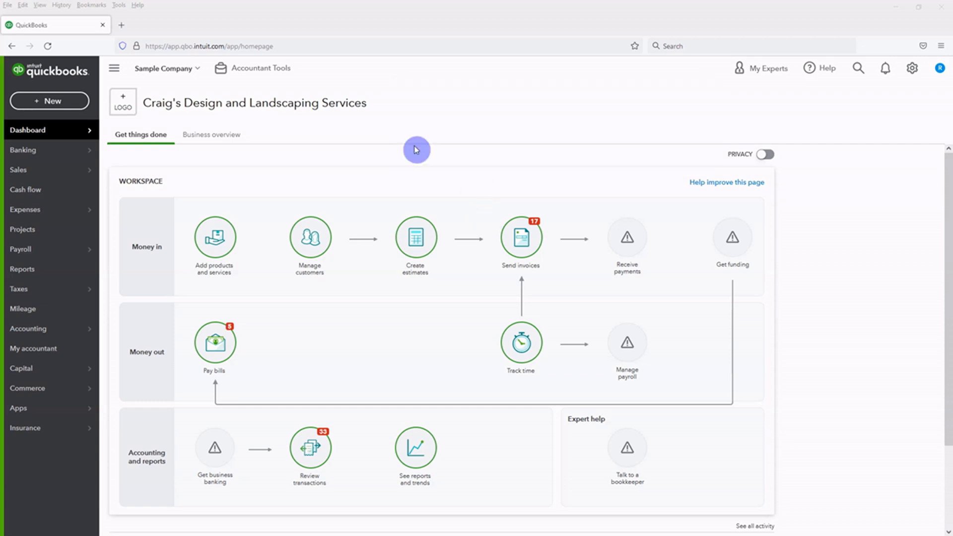
# Create another expense for the payee EDD with MasterCard as the payment method.
pyautogui.click(76, 100)
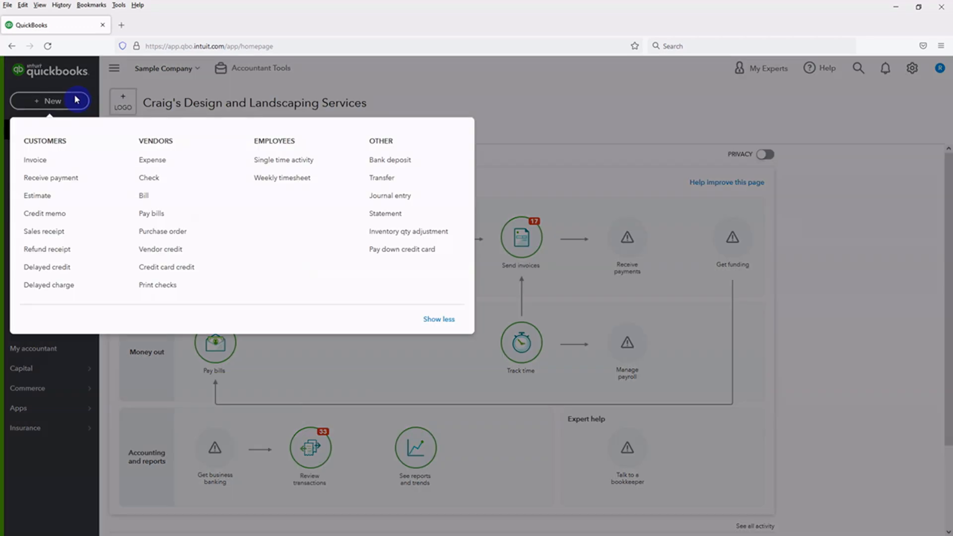
pyautogui.click(145, 163)
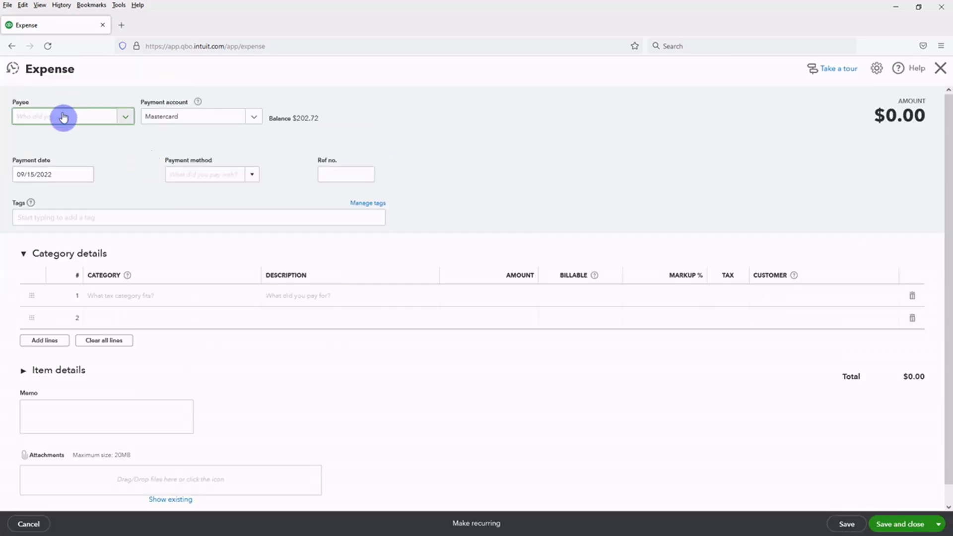
pyautogui.click(63, 117)
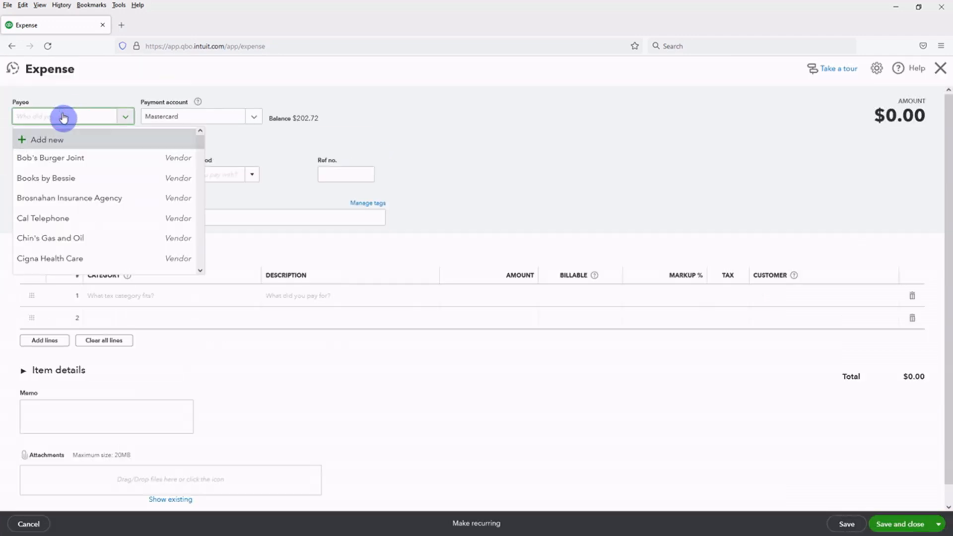
pyautogui.write('edd')
pyautogui.click(52, 155)
pyautogui.click(199, 174)
pyautogui.click(215, 205)
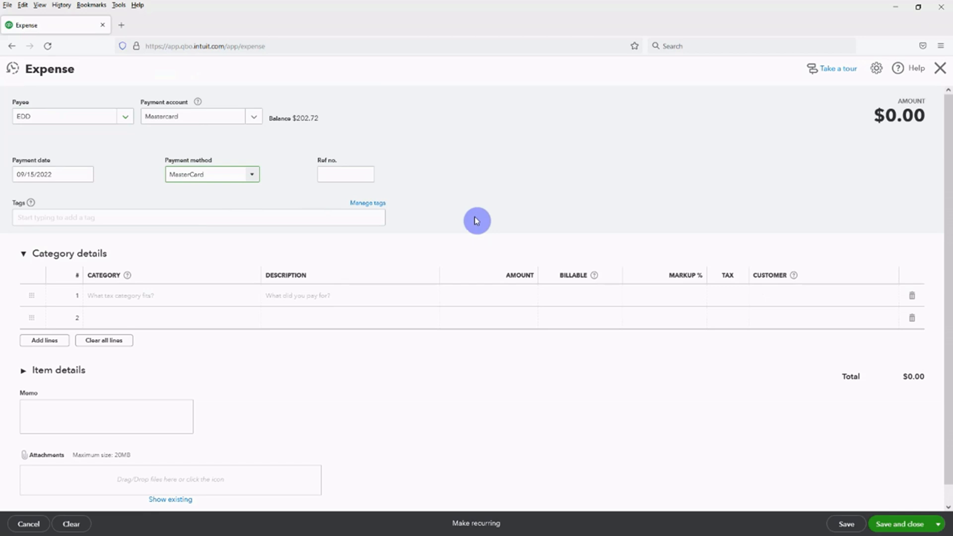
# Expand the item details of the EDD expense and add the Landscaping:Soil product on the first line.
pyautogui.click(66, 371)
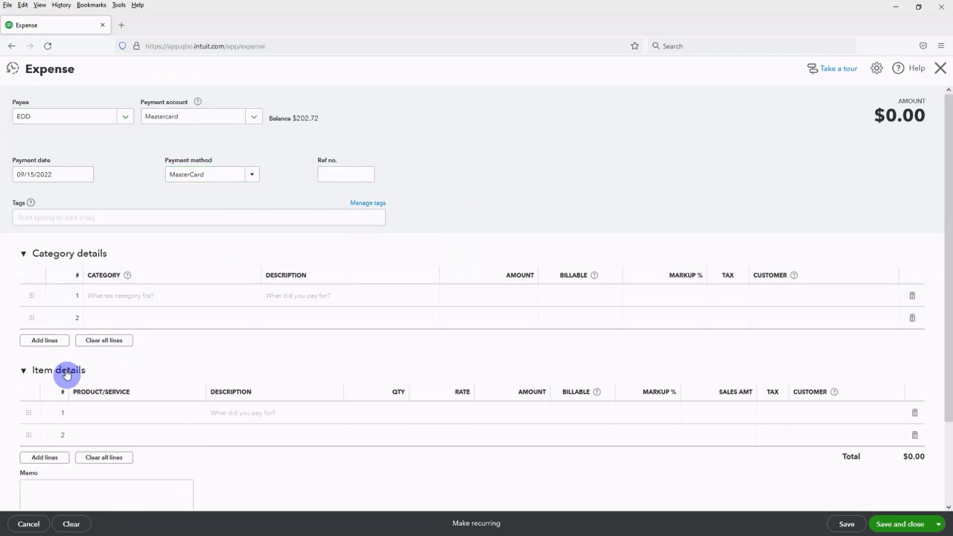
pyautogui.click(106, 410)
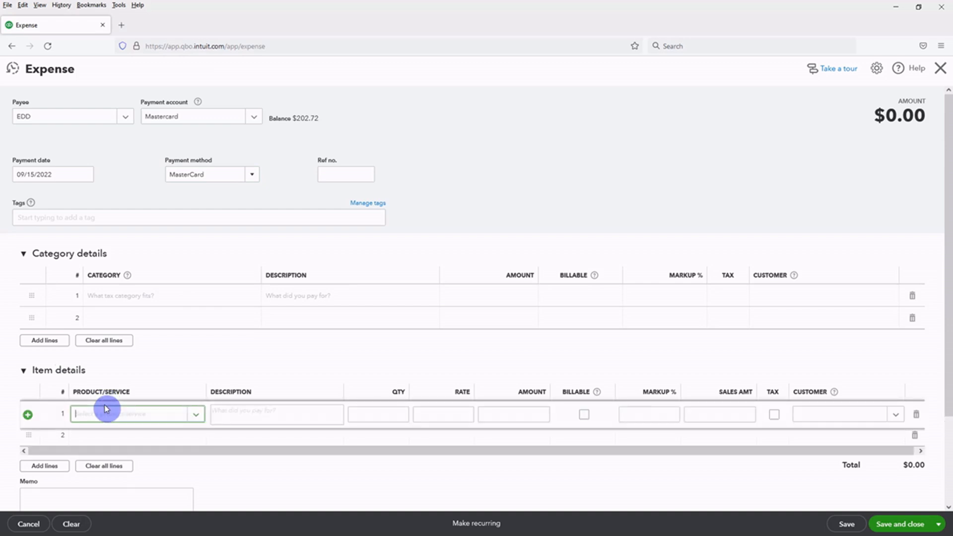
pyautogui.write('so')
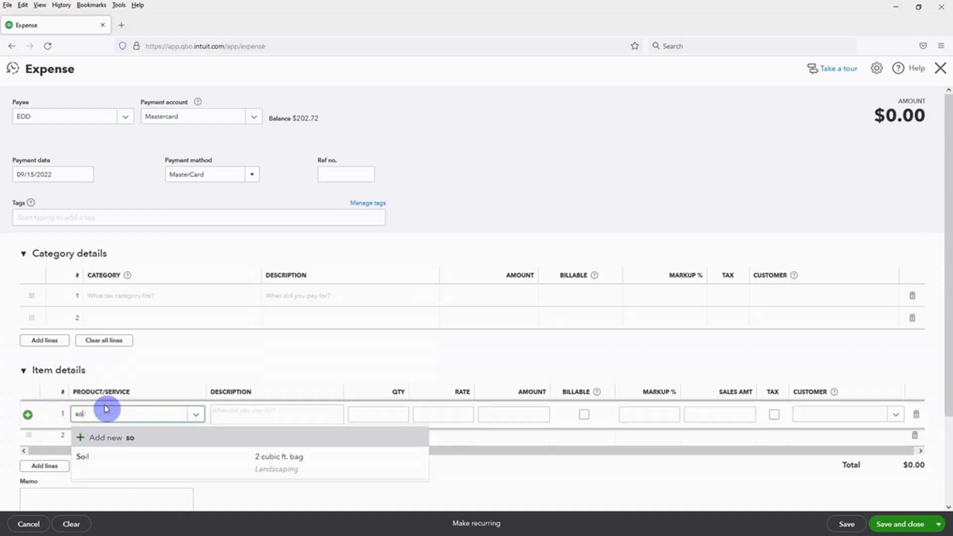
pyautogui.click(86, 453)
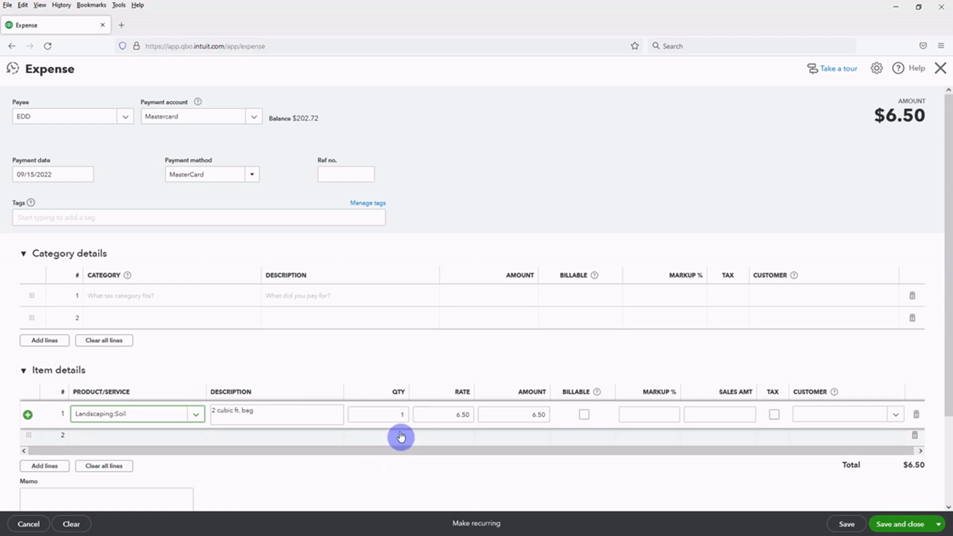
# Set the soil line's quantity to 50 and mark it billable.
pyautogui.click(397, 415)
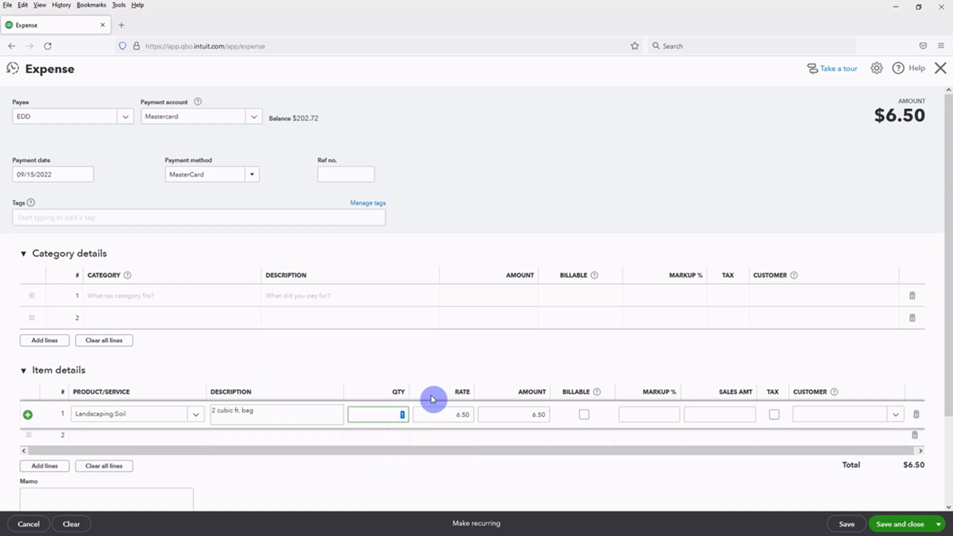
pyautogui.write('50')
pyautogui.press('Tab')
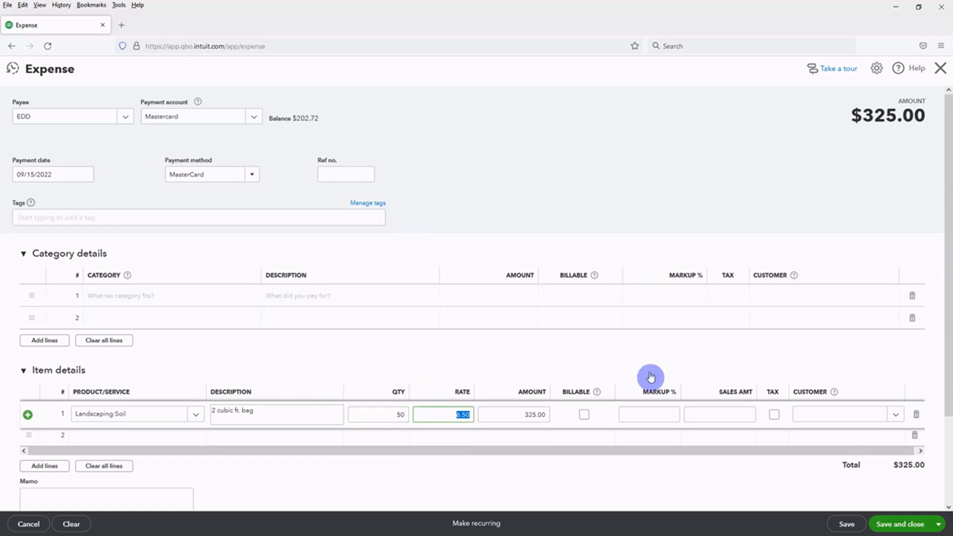
pyautogui.click(583, 414)
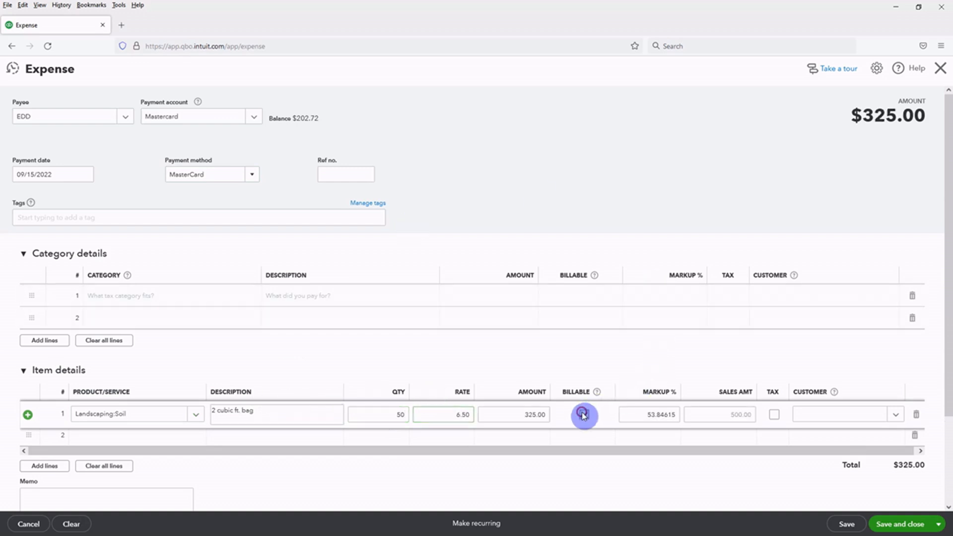
# Set the markup of the billable Landscaping:Soil line to 30%.
pyautogui.click(644, 415)
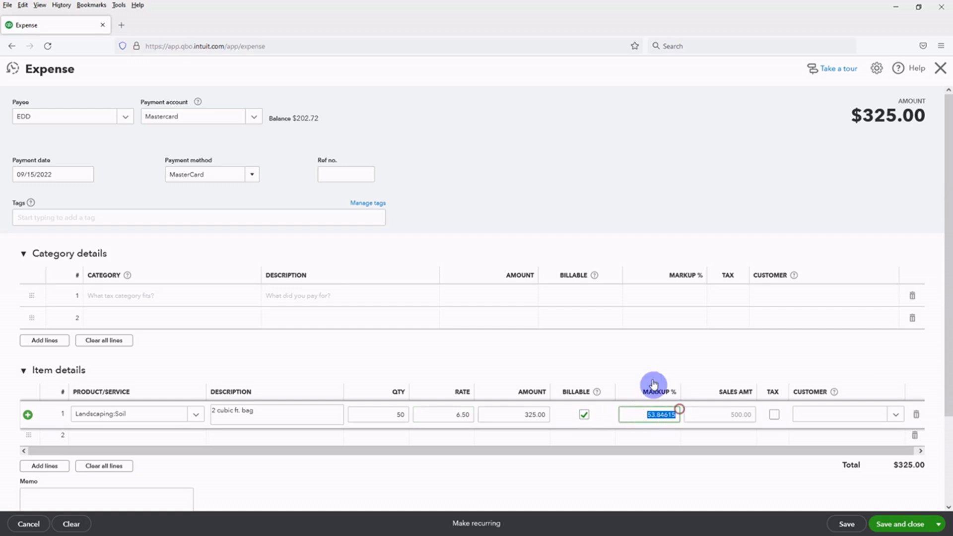
pyautogui.write('30')
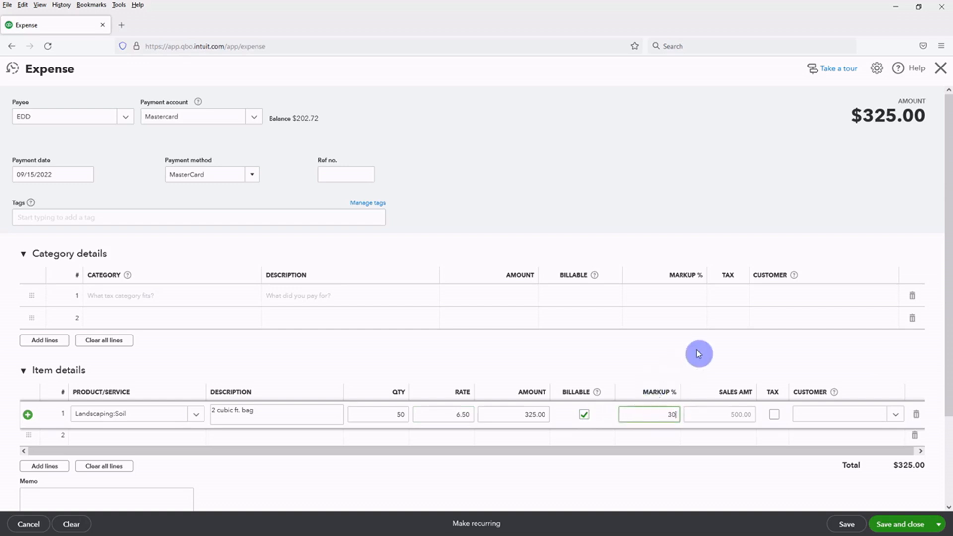
pyautogui.press('Tab')
# Assign the billable soil line to the customer by name, and save and close the expense.
pyautogui.press('Tab')
pyautogui.press('Tab')
pyautogui.write('john')
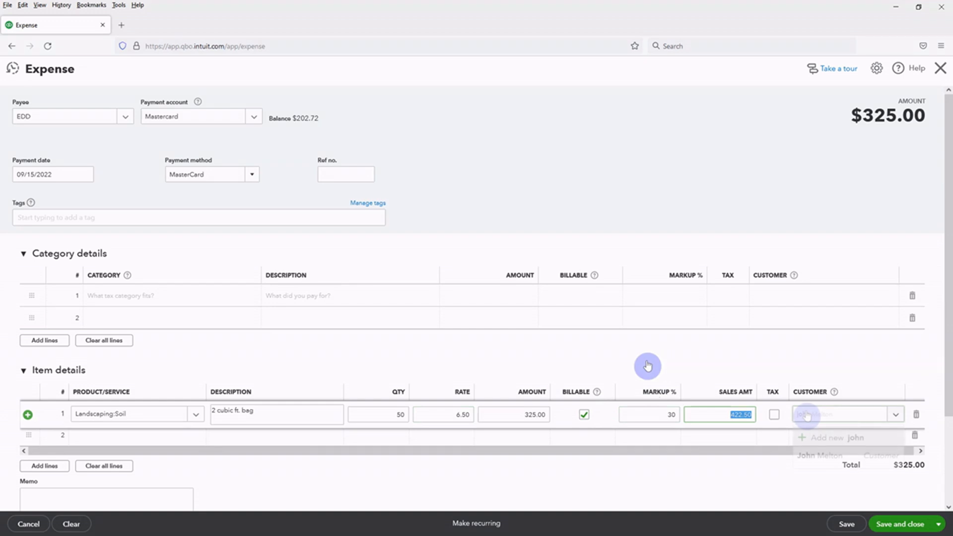
pyautogui.click(826, 455)
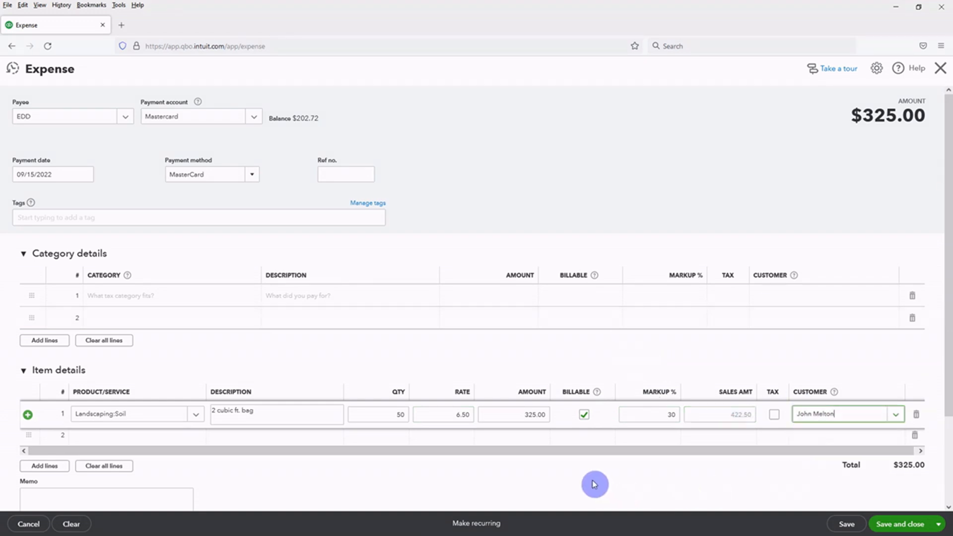
pyautogui.click(903, 525)
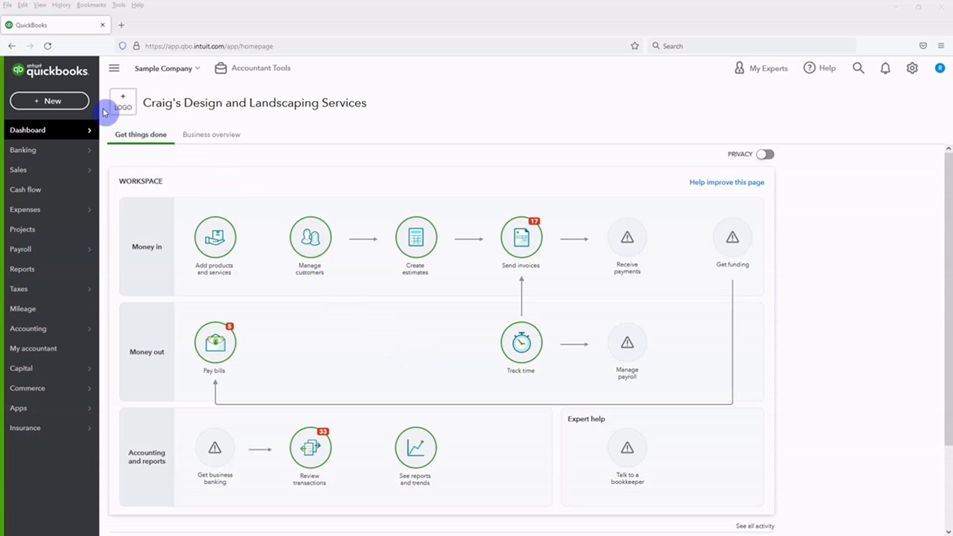
# Create a new invoice for the customer to whom the billable expenses were assigned.
pyautogui.click(77, 100)
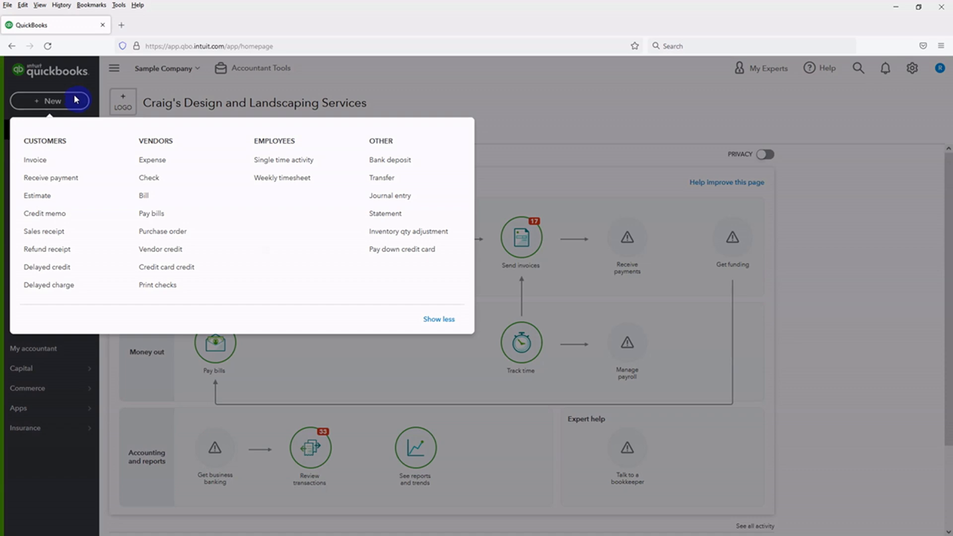
pyautogui.click(40, 160)
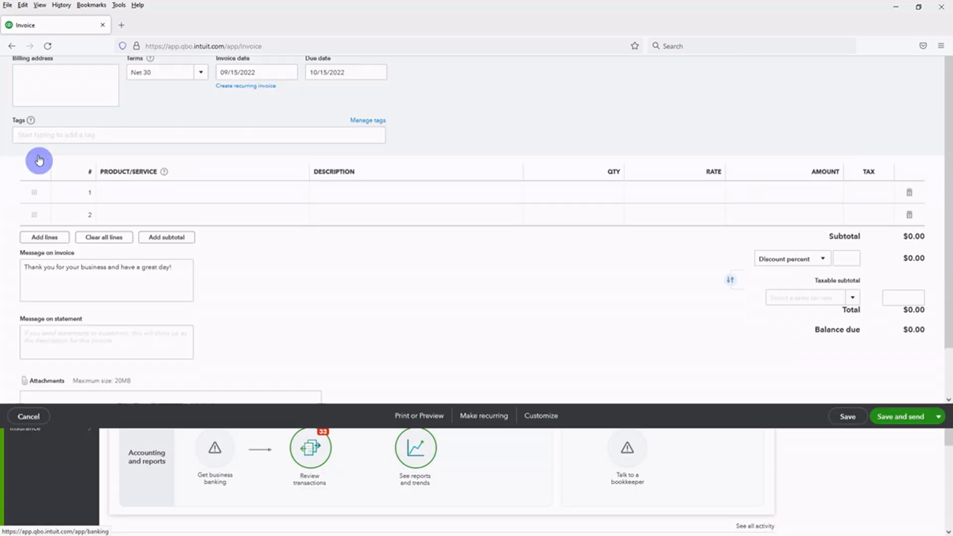
pyautogui.click(44, 121)
pyautogui.write('john')
pyautogui.click(67, 158)
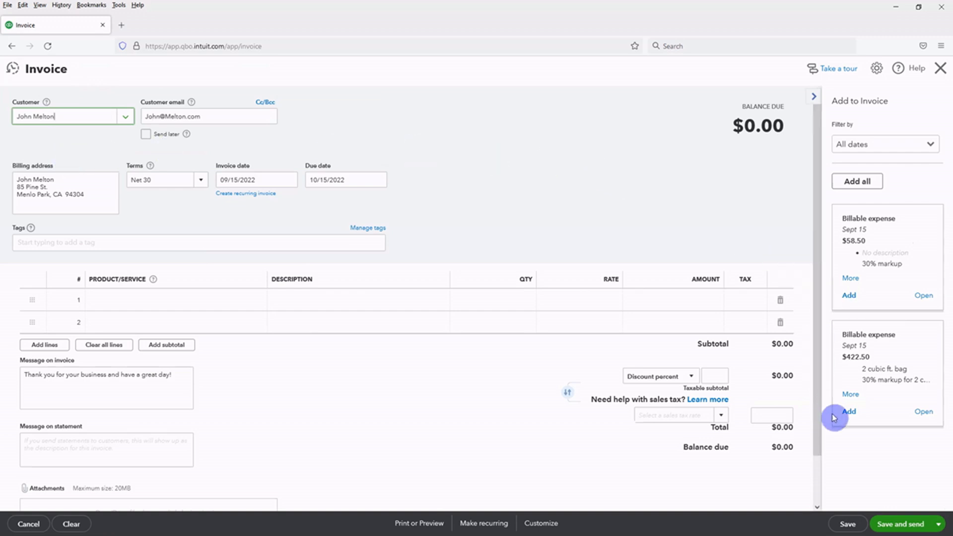
# Add all of the customer's suggested billable expenses to the invoice and save it.
pyautogui.click(856, 184)
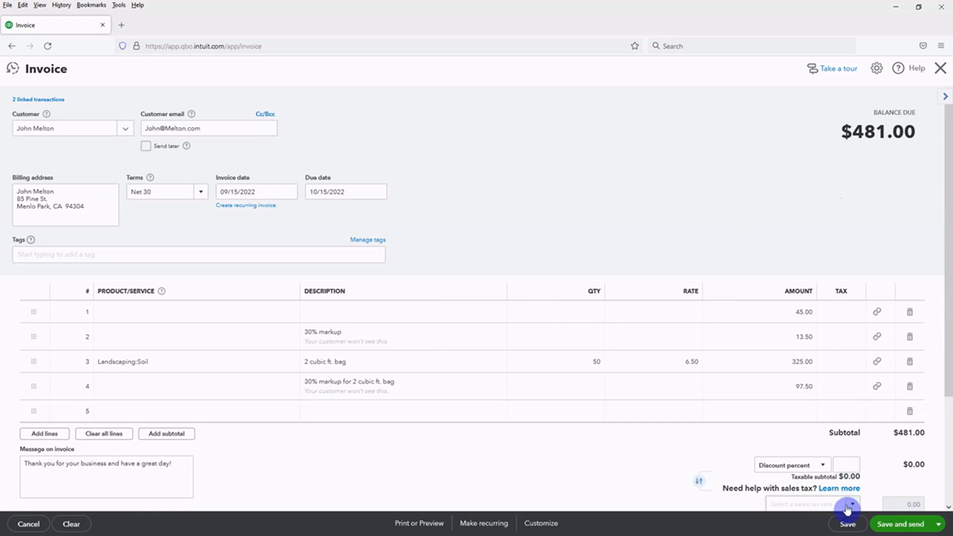
pyautogui.click(847, 523)
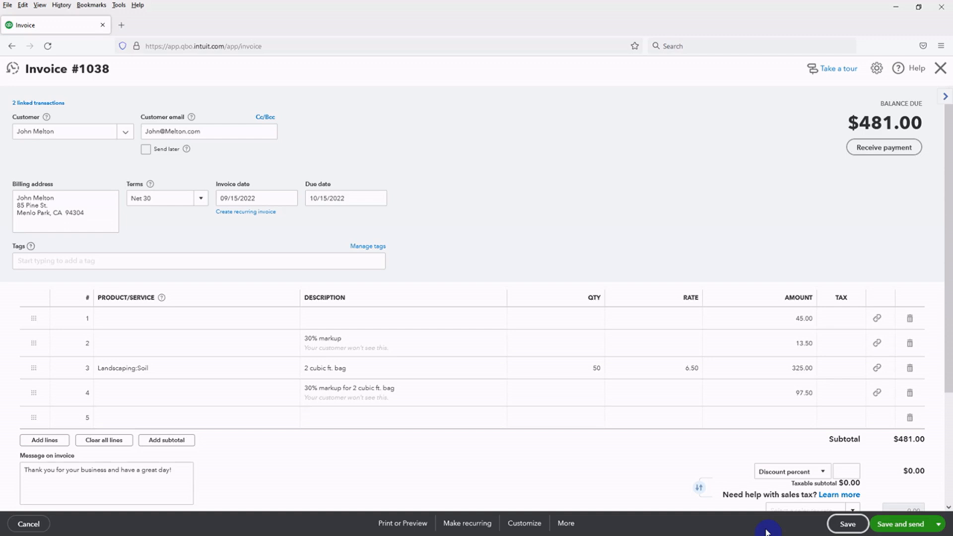
# Open the print preview of the saved invoice, and view the invoice's transaction journal.
pyautogui.click(421, 525)
pyautogui.click(405, 474)
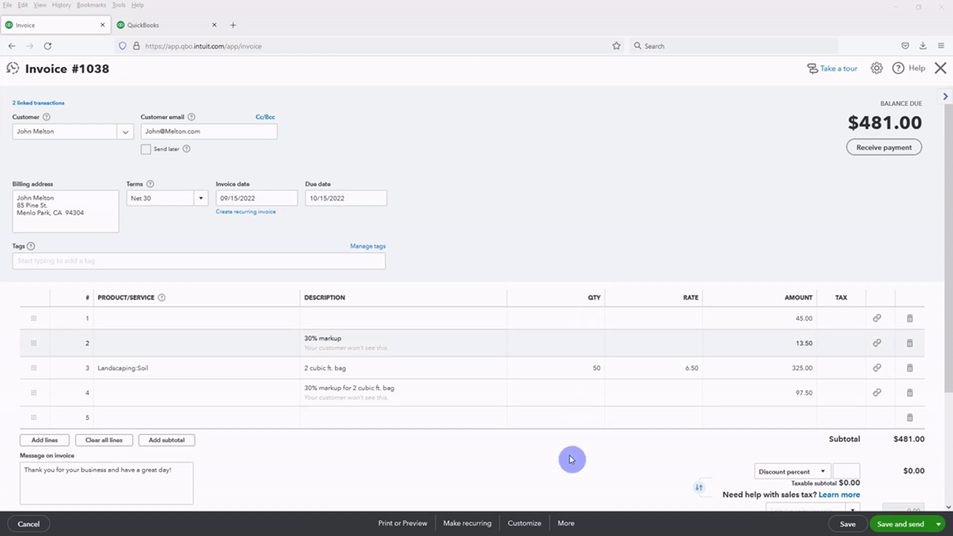
pyautogui.click(565, 523)
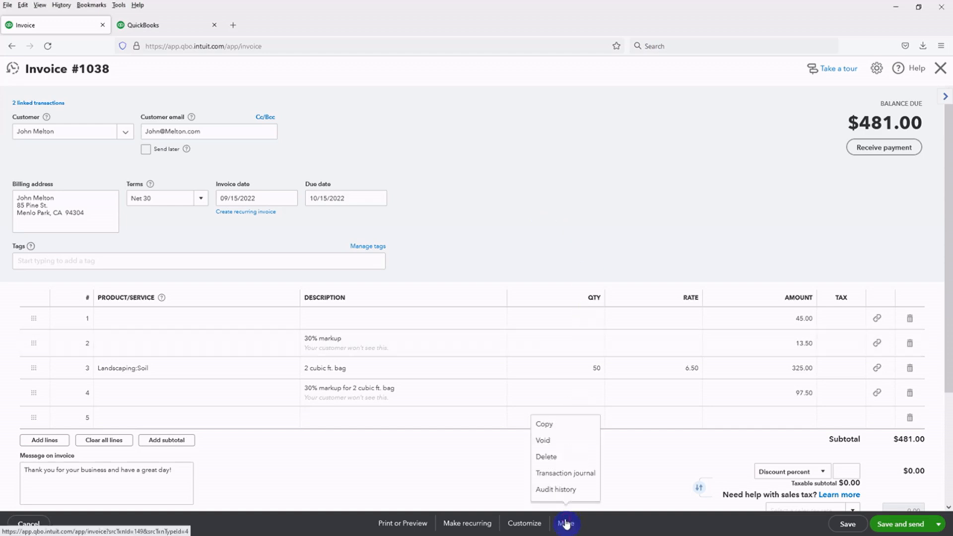
pyautogui.click(565, 478)
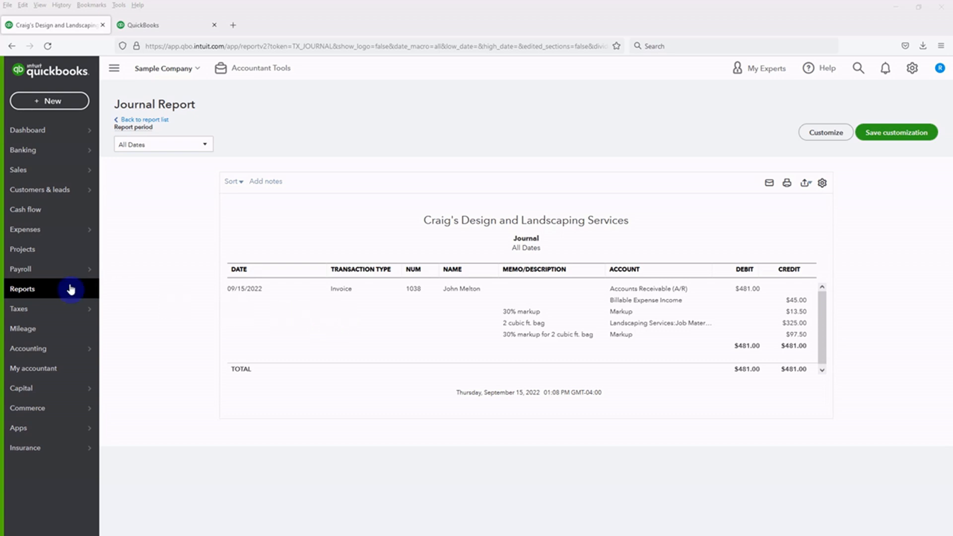
# Open the Unbilled charges report from the favorite reports.
pyautogui.click(31, 289)
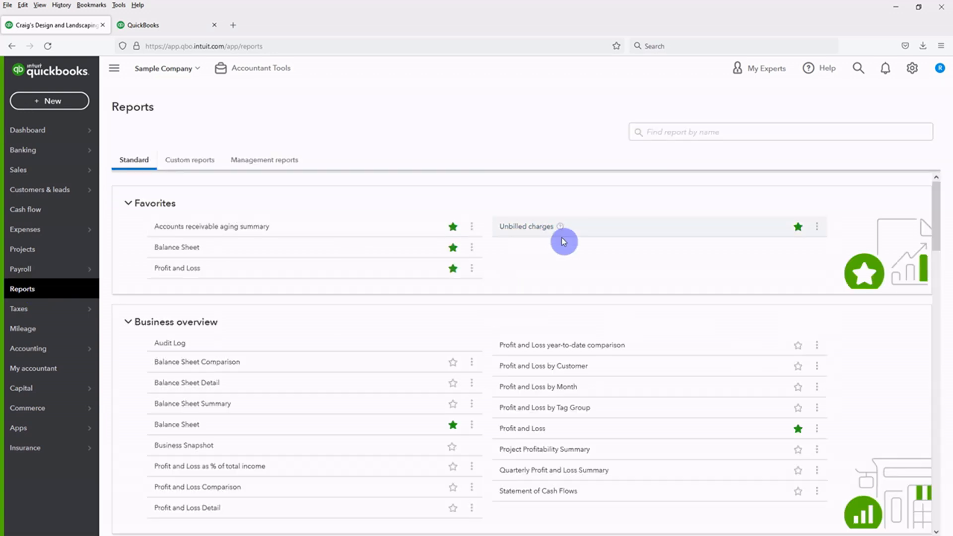
pyautogui.click(529, 228)
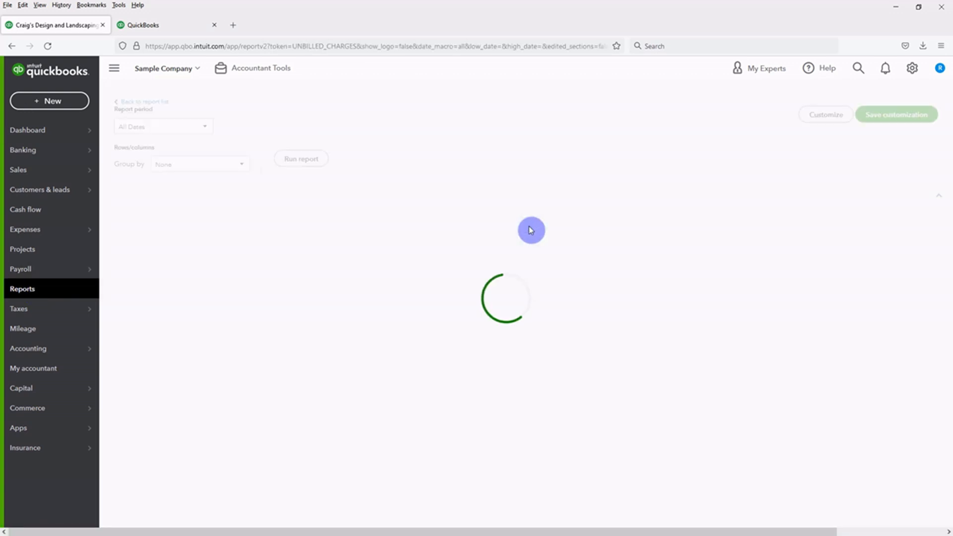